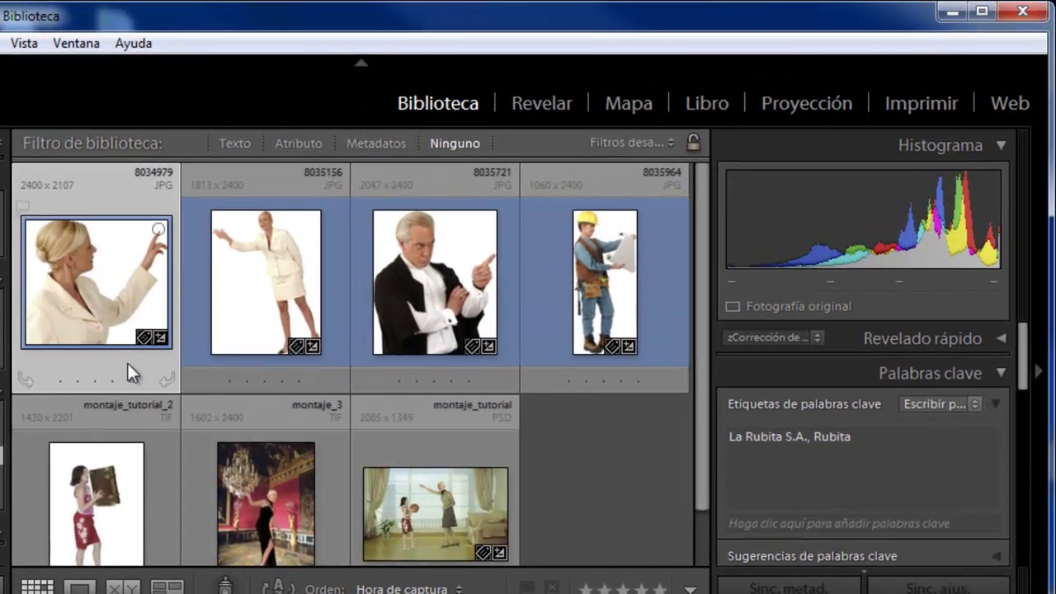
Inspect montaje_3's keywords, highlighting its Rubita tag.
{"action": "left_click", "coordinate": [257, 520], "text": "ctrl"}
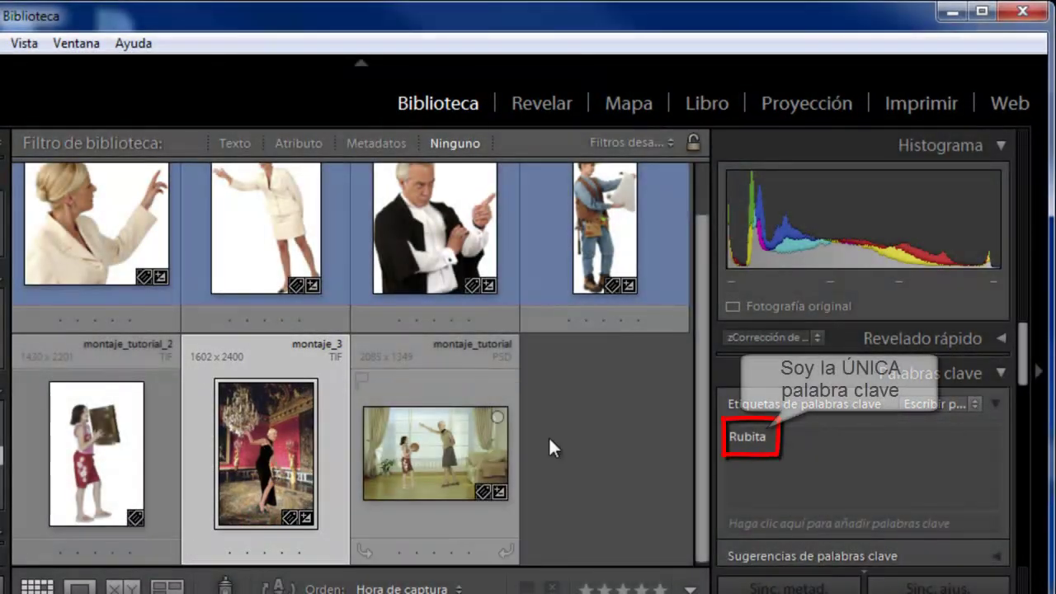
{"action": "left_click", "coordinate": [752, 439]}
{"action": "double_click", "coordinate": [751, 439]}
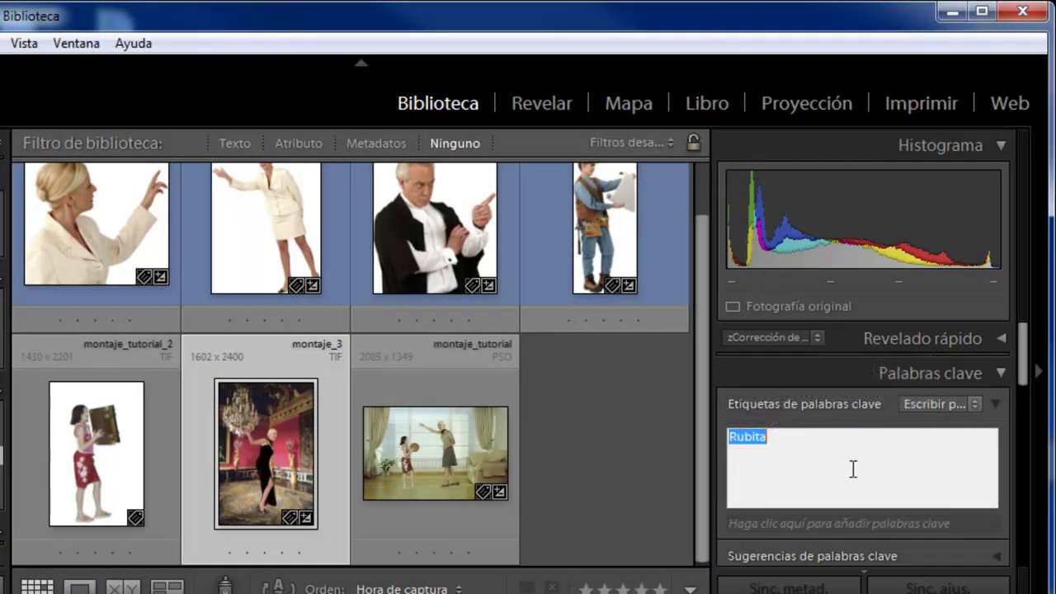
{"action": "left_click", "coordinate": [574, 452]}
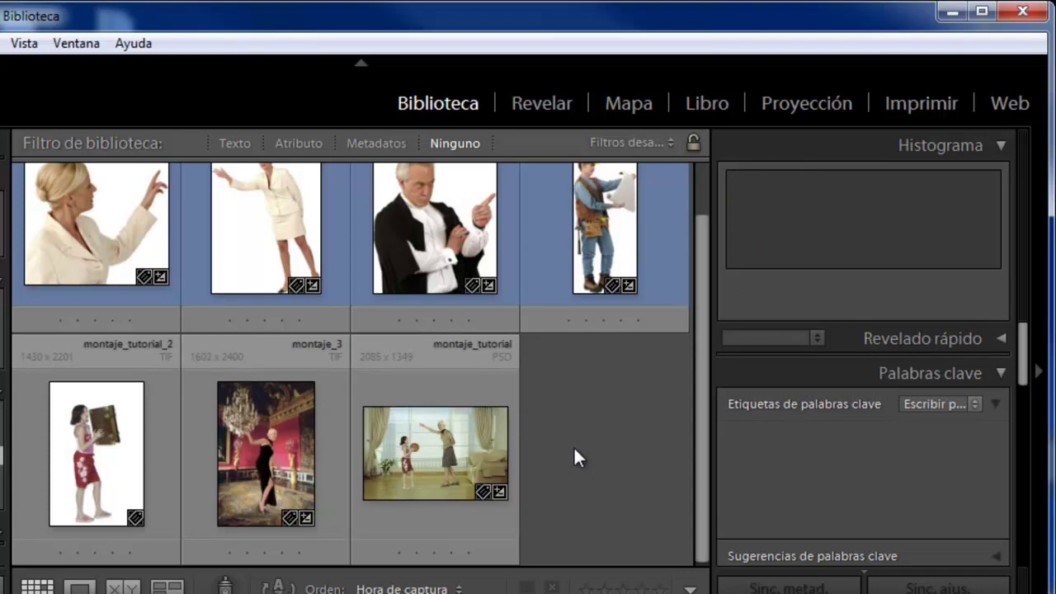
{"action": "scroll", "coordinate": [462, 417], "scroll_direction": "up", "scroll_amount": 1}
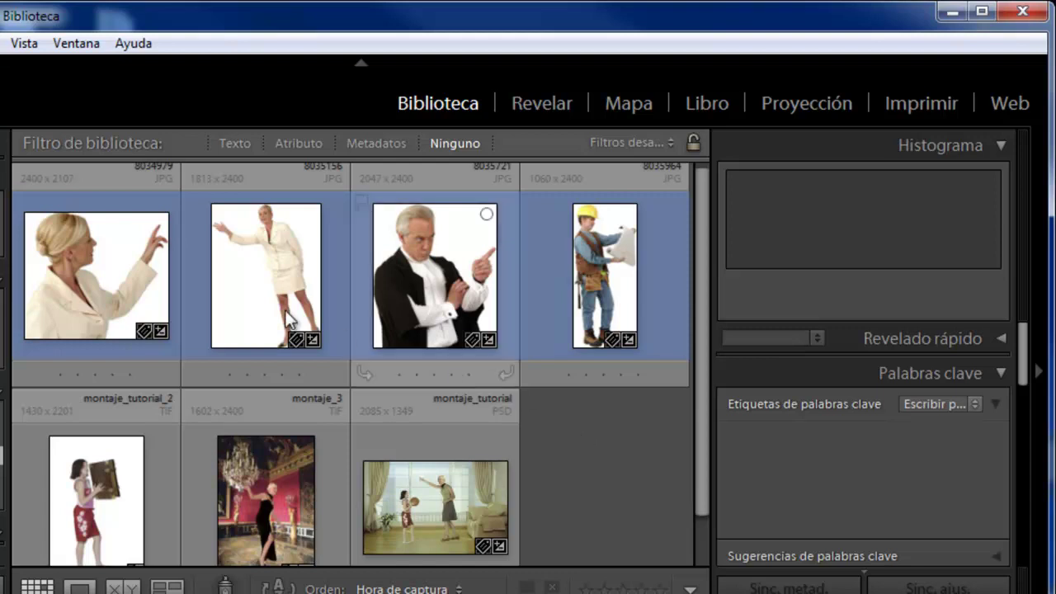
Make the first photo active and highlight its Rubita and La Rubita S.A. keywords.
{"action": "left_click", "coordinate": [92, 287]}
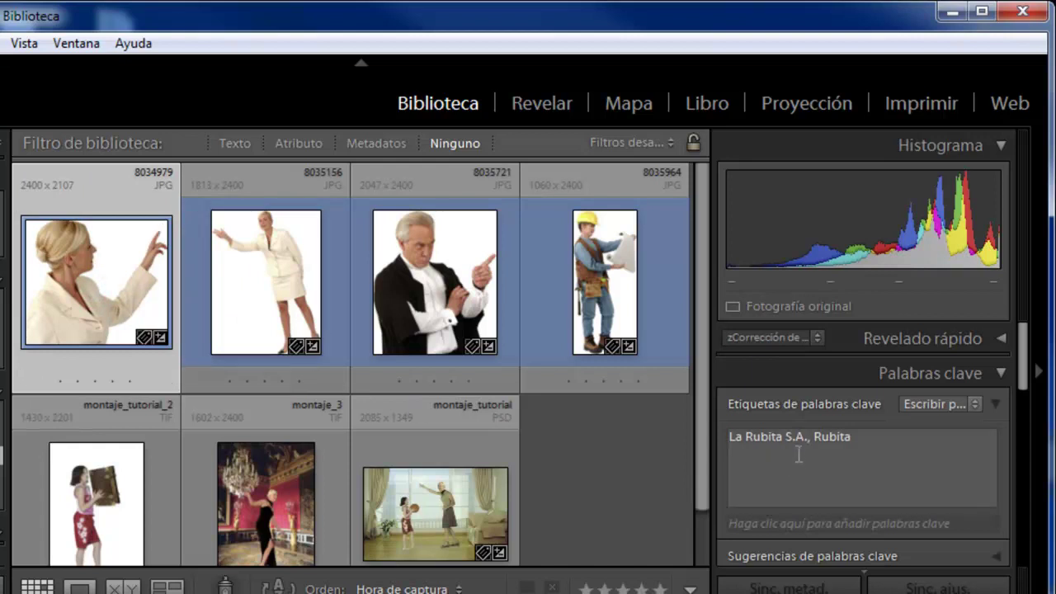
{"action": "double_click", "coordinate": [832, 437]}
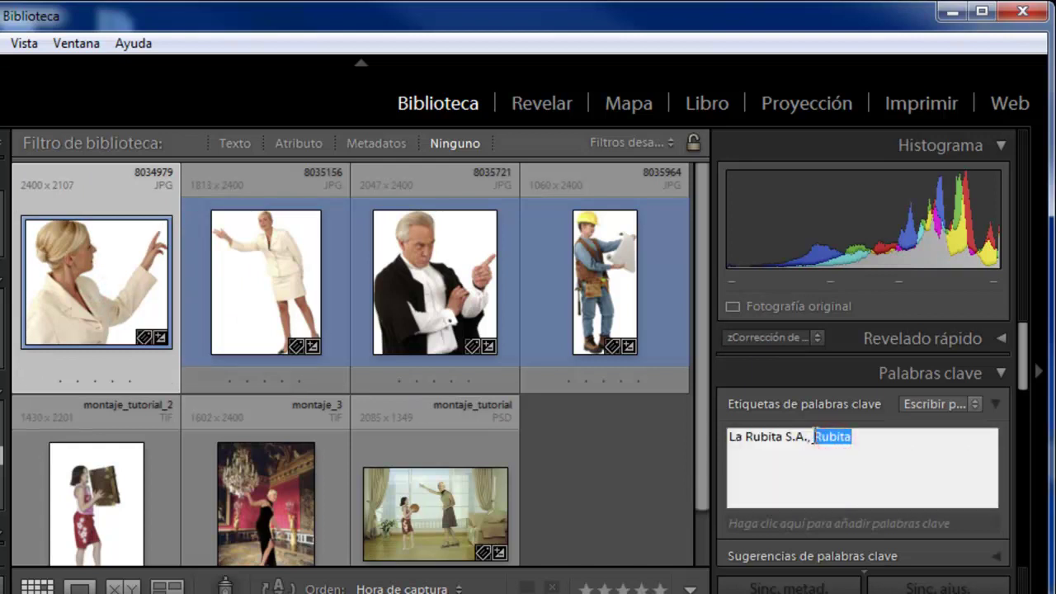
{"action": "left_click_drag", "start_coordinate": [814, 437], "coordinate": [729, 437]}
Check the keywords of the next photos, montaje_tutorial_2, montaje_3 and montaje_tutorial.
{"action": "left_click", "coordinate": [252, 257]}
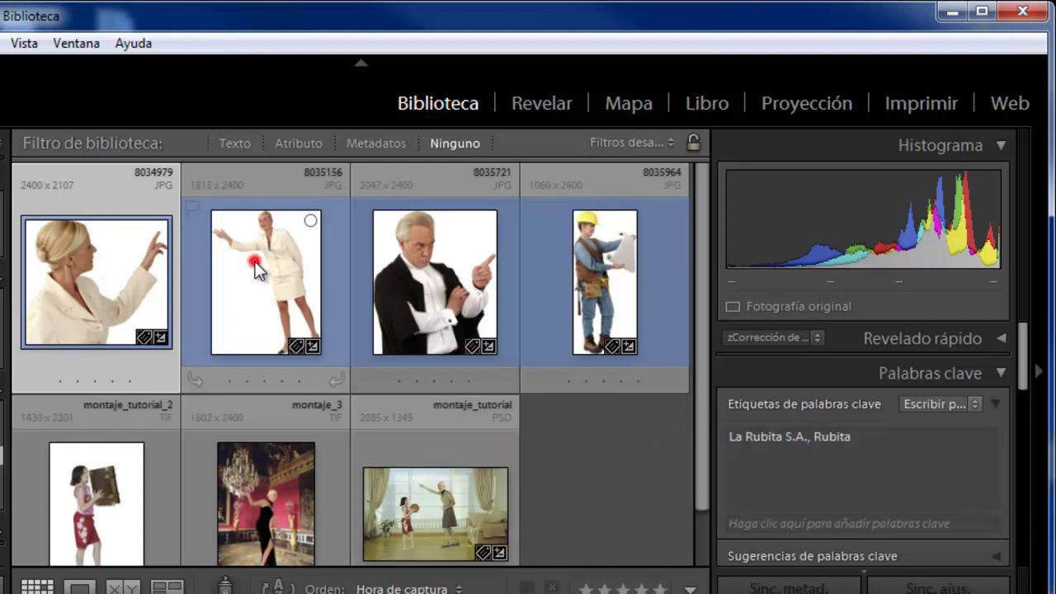
{"action": "left_click", "coordinate": [421, 270]}
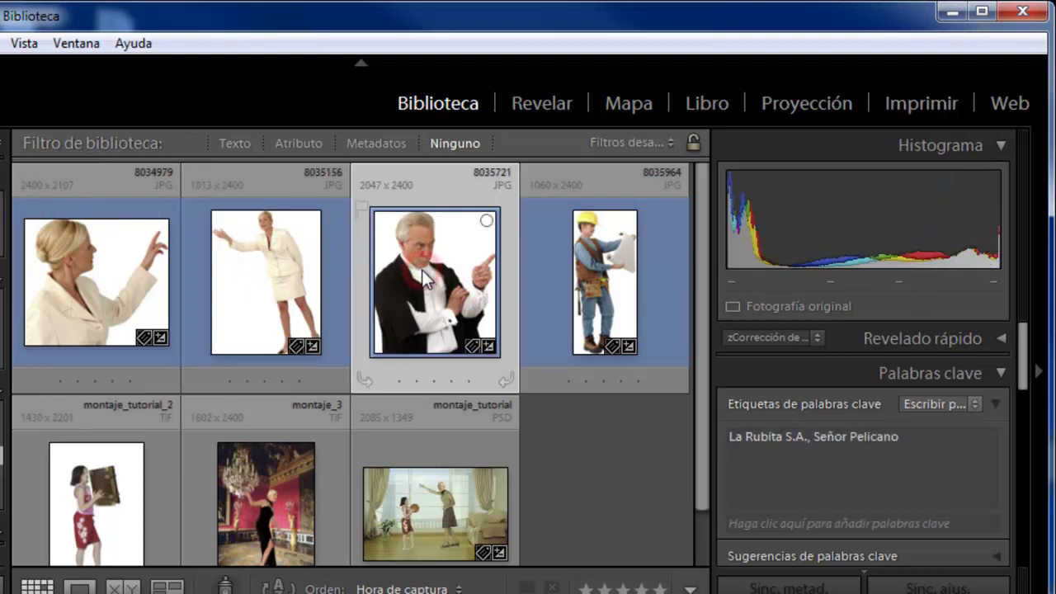
{"action": "left_click", "coordinate": [605, 297]}
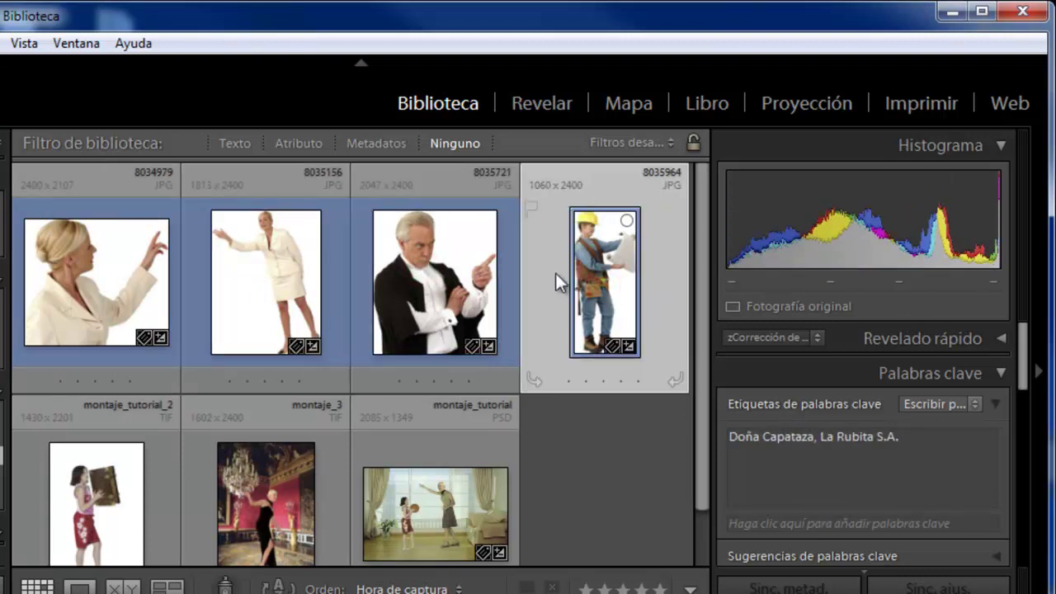
{"action": "left_click", "coordinate": [80, 500]}
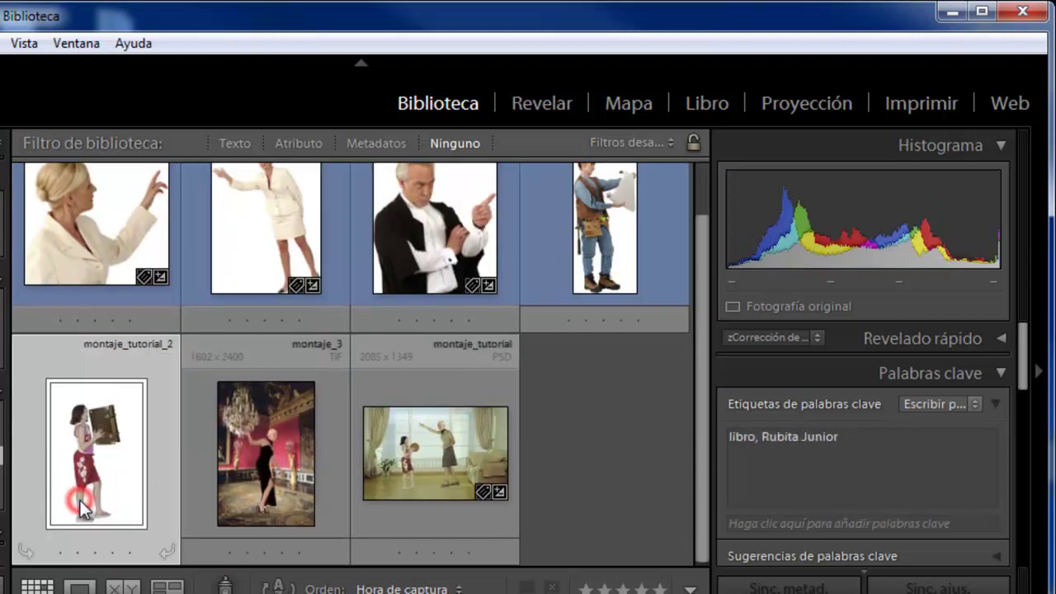
{"action": "left_click", "coordinate": [254, 457]}
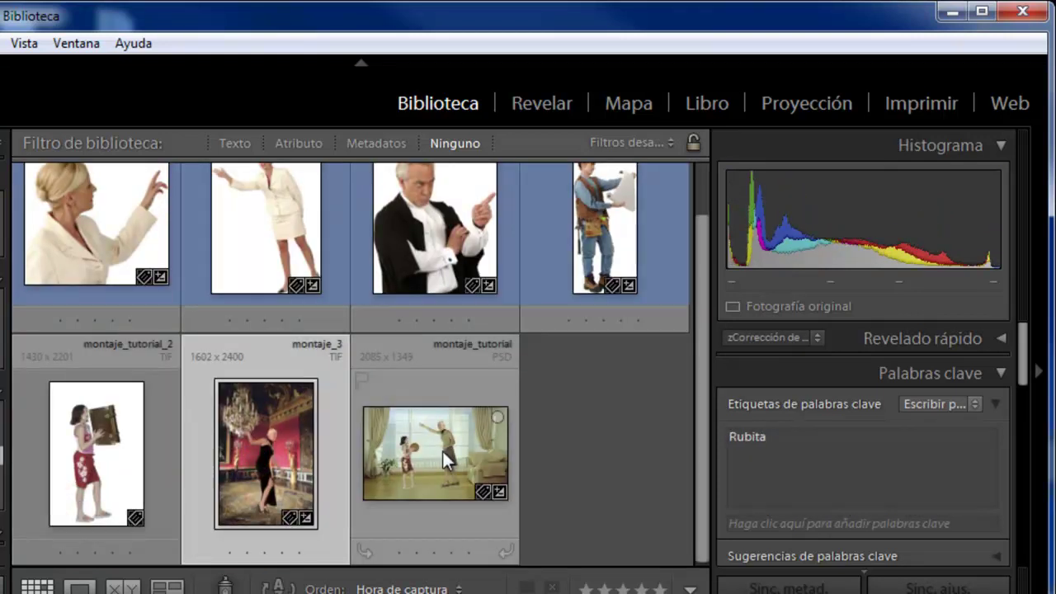
{"action": "mouse_move", "coordinate": [436, 452]}
{"action": "left_click", "coordinate": [442, 449]}
{"action": "left_click", "coordinate": [664, 460]}
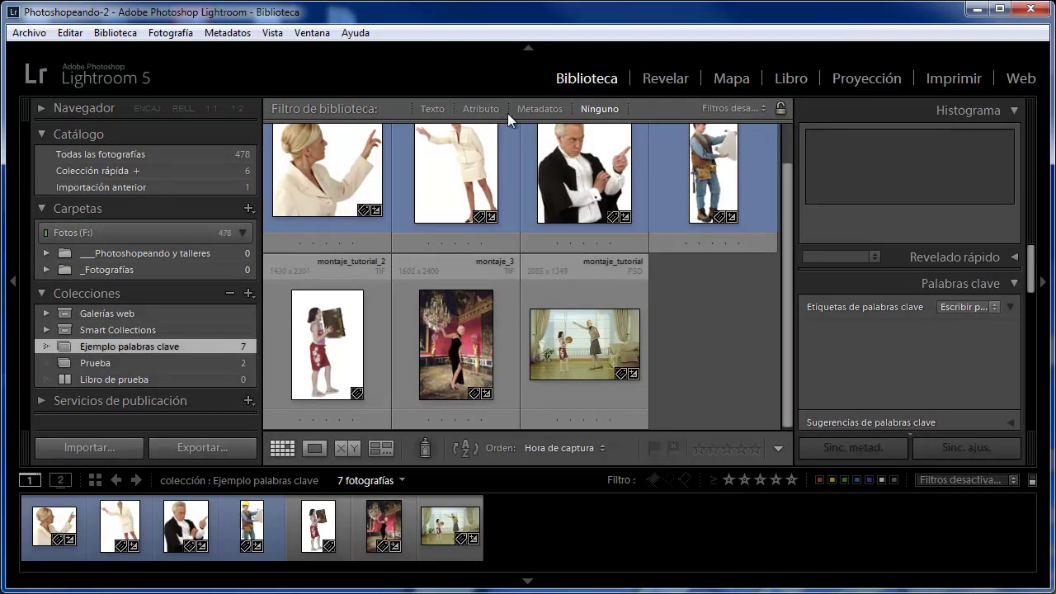
Keep the Metadata filter column on keywords and show Todas las fotografías.
{"action": "left_click", "coordinate": [537, 109]}
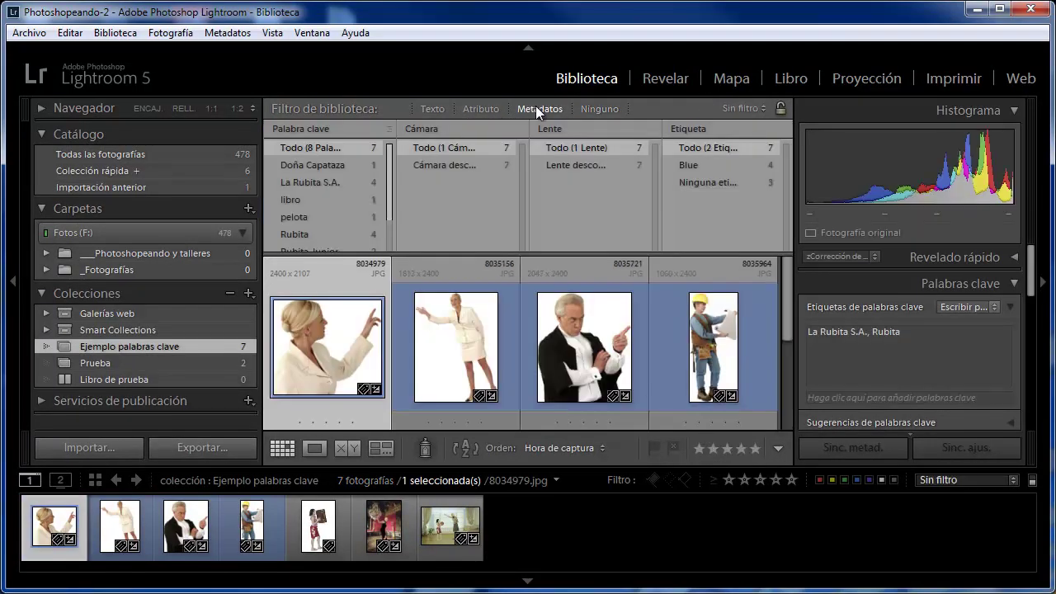
{"action": "left_click", "coordinate": [329, 129]}
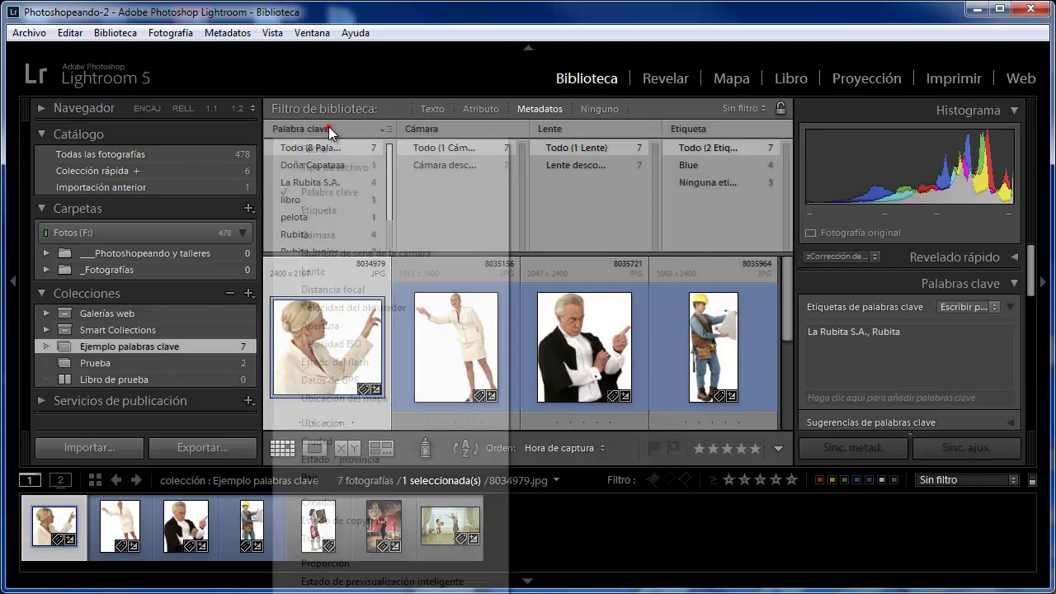
{"action": "left_click", "coordinate": [330, 129]}
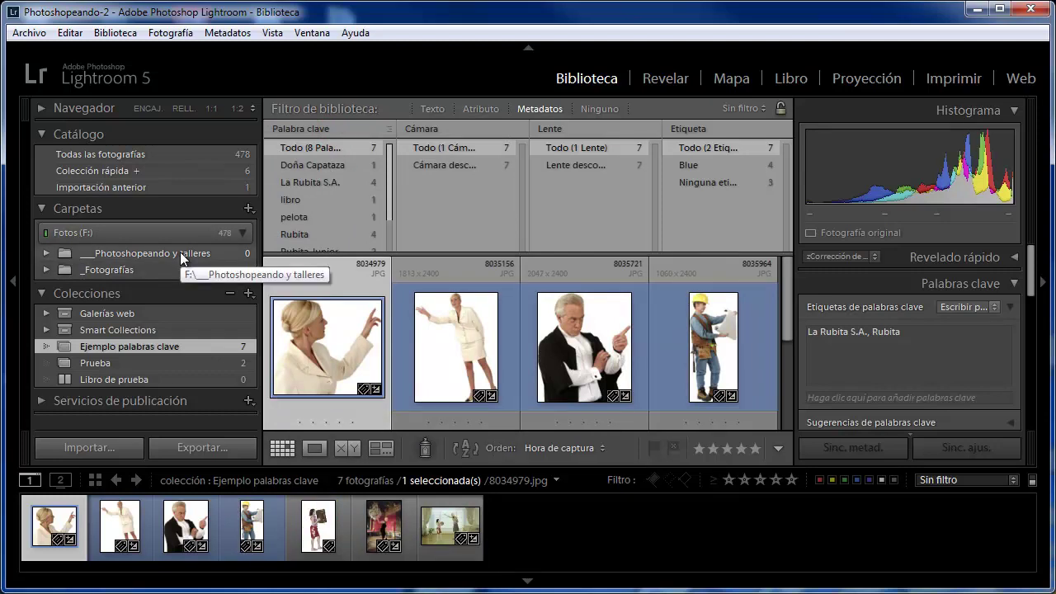
{"action": "left_click", "coordinate": [236, 480]}
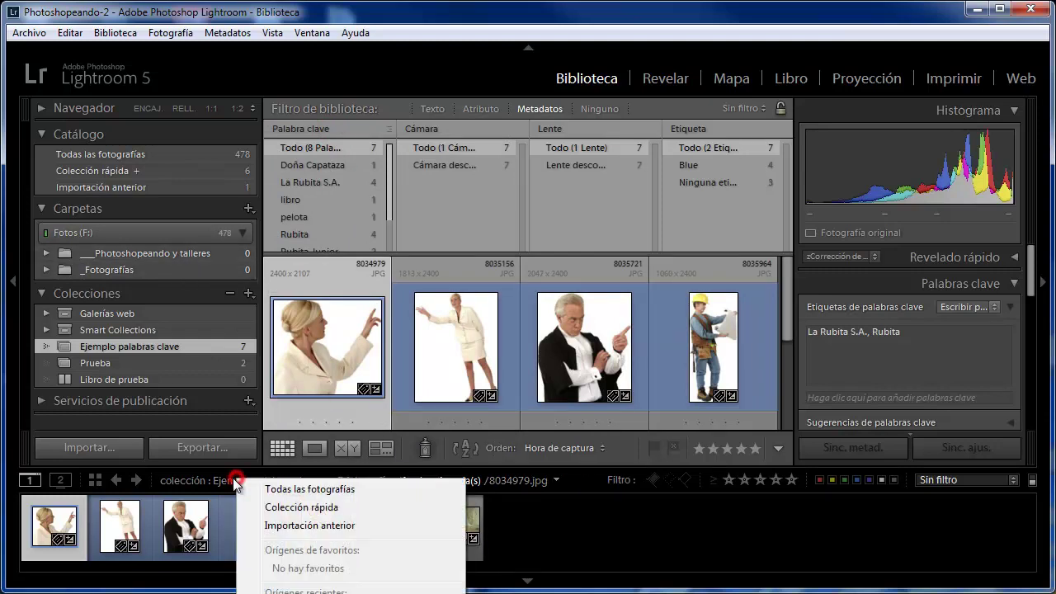
{"action": "left_click", "coordinate": [284, 490]}
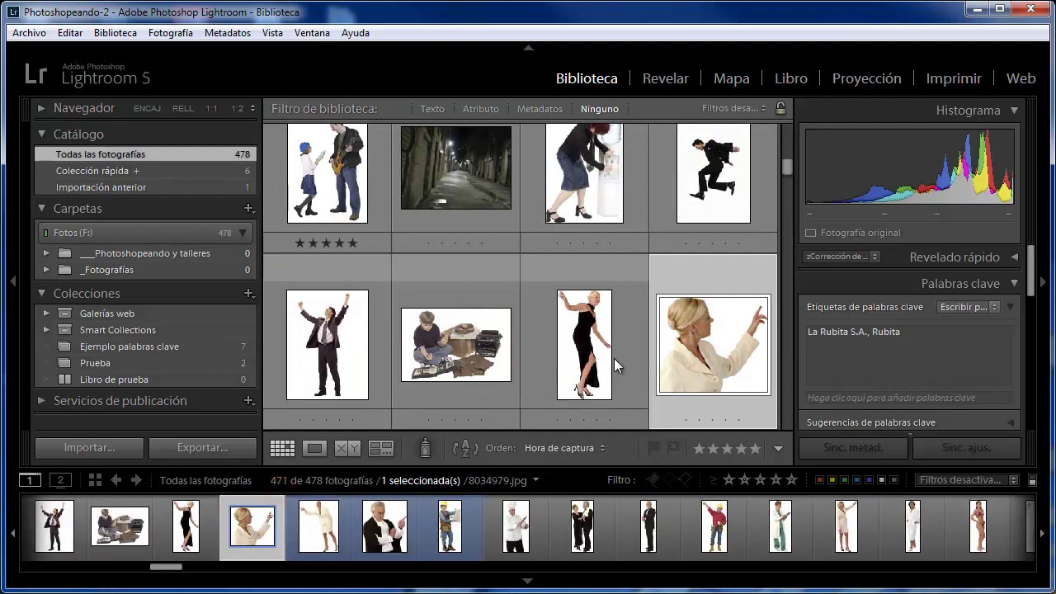
Show the Metadatos filter's keyword, camera, lens and label columns above the grid.
{"action": "scroll", "coordinate": [571, 249], "scroll_direction": "up", "scroll_amount": 3}
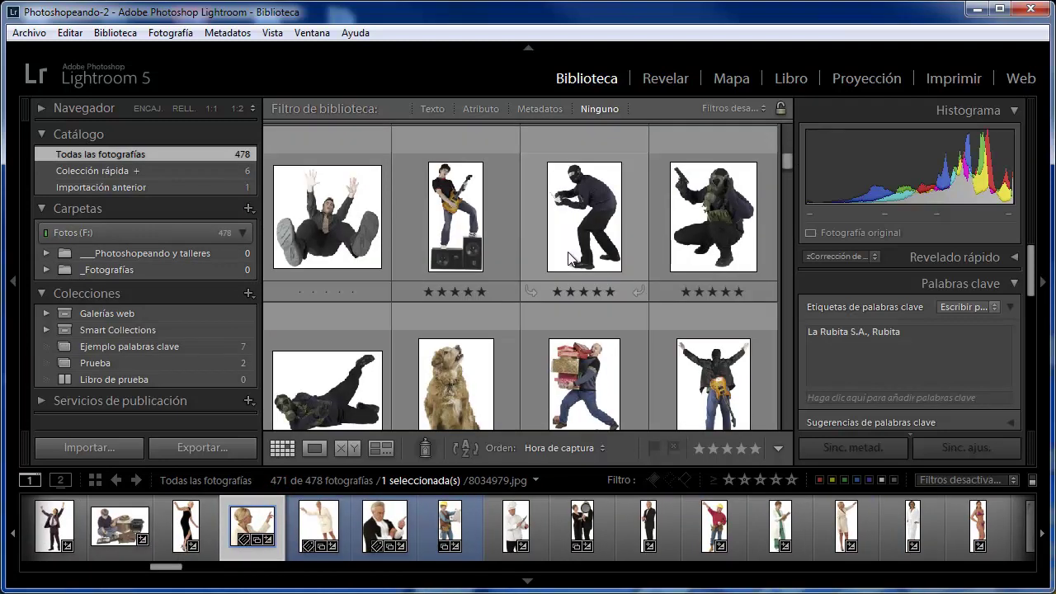
{"action": "left_click", "coordinate": [540, 109]}
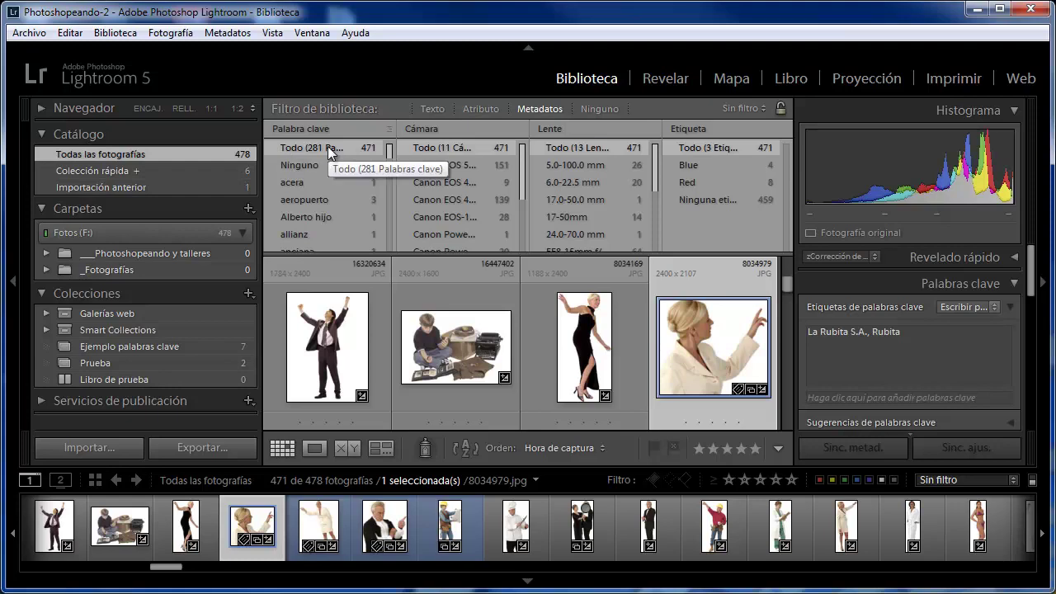
Expand all stacks from the filmstrip thumbnail's Apilamiento menu, revealing all 478 photos.
{"action": "right_click", "coordinate": [247, 528]}
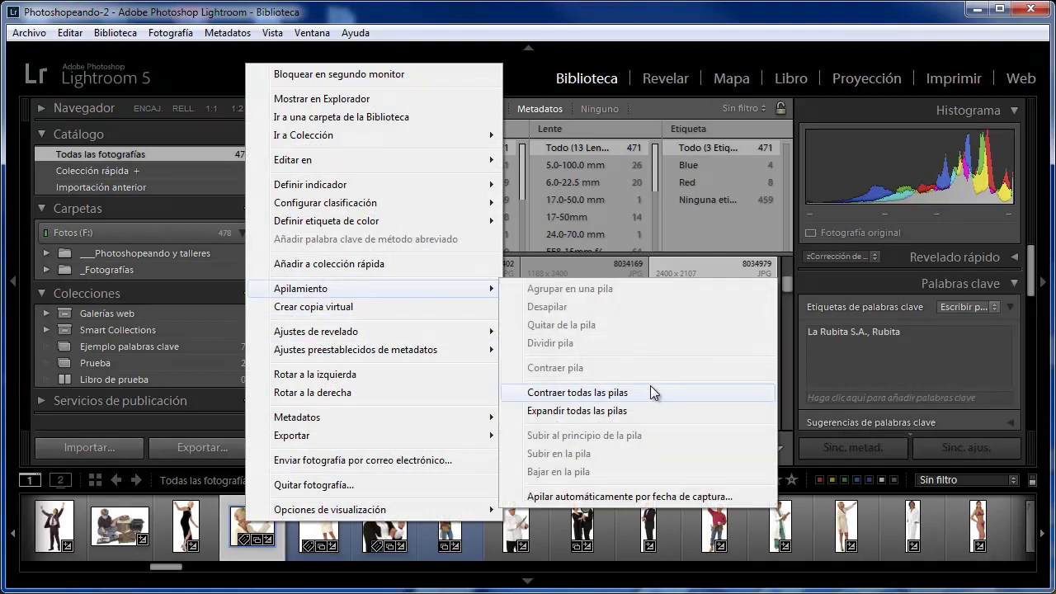
{"action": "mouse_move", "coordinate": [300, 288]}
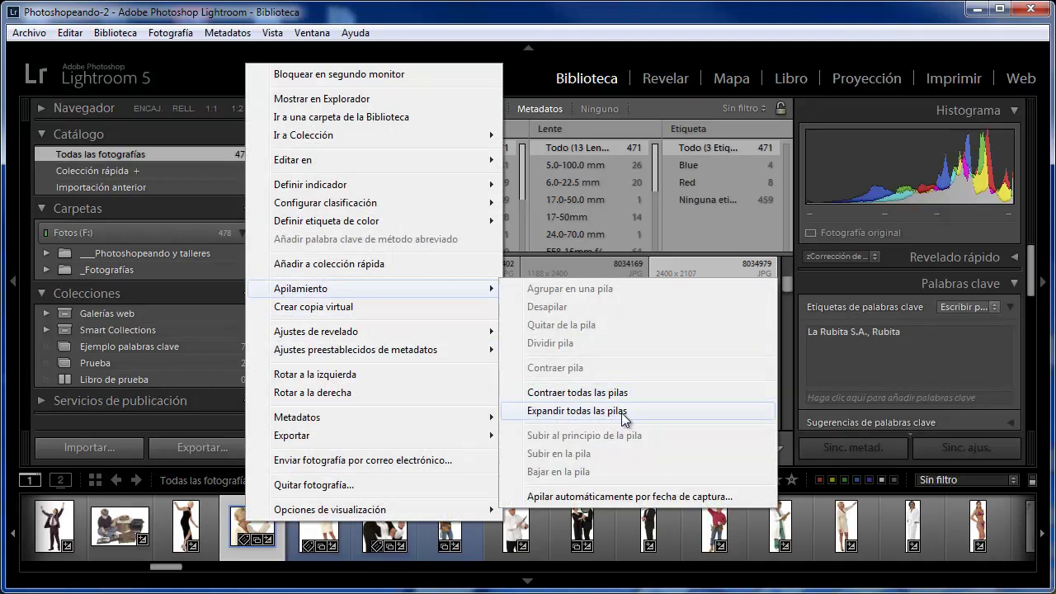
{"action": "left_click", "coordinate": [624, 419]}
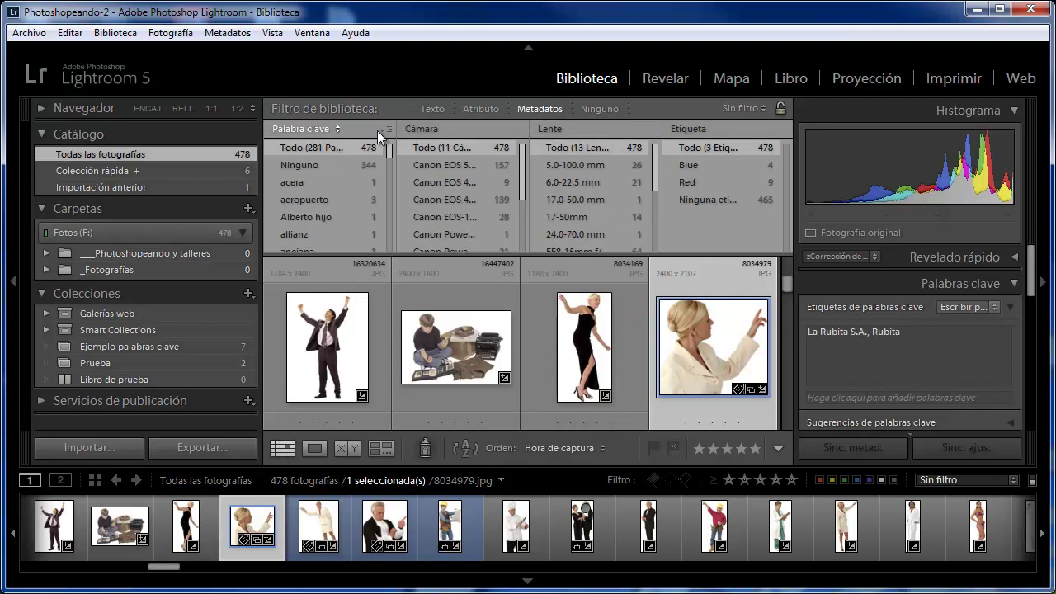
Filter the Palabra clave column to Ninguno (344 untagged photos), then reset it.
{"action": "left_click", "coordinate": [331, 164]}
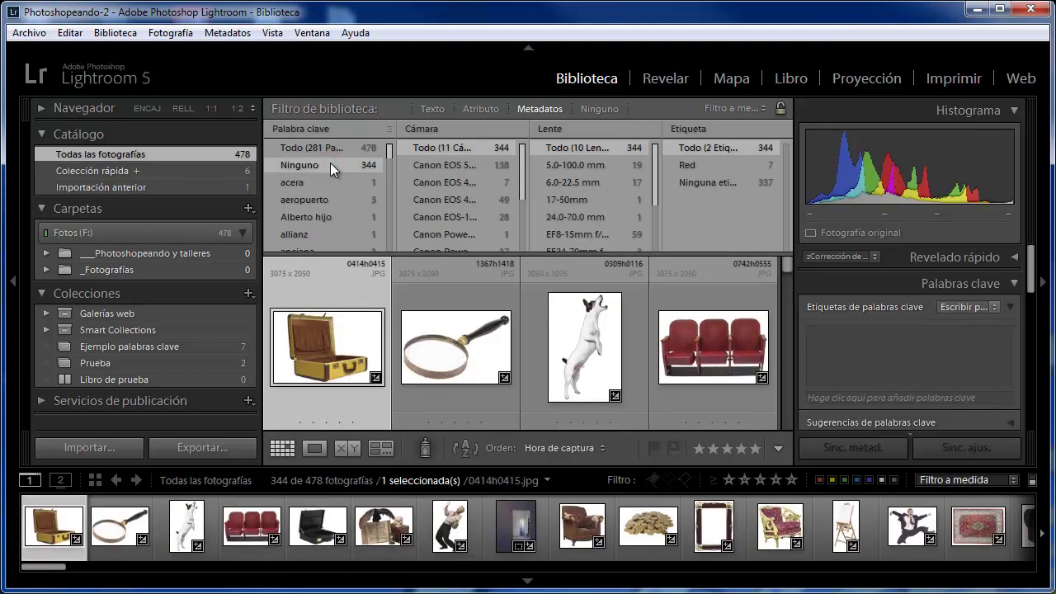
{"action": "left_click_drag", "start_coordinate": [389, 153], "coordinate": [390, 248]}
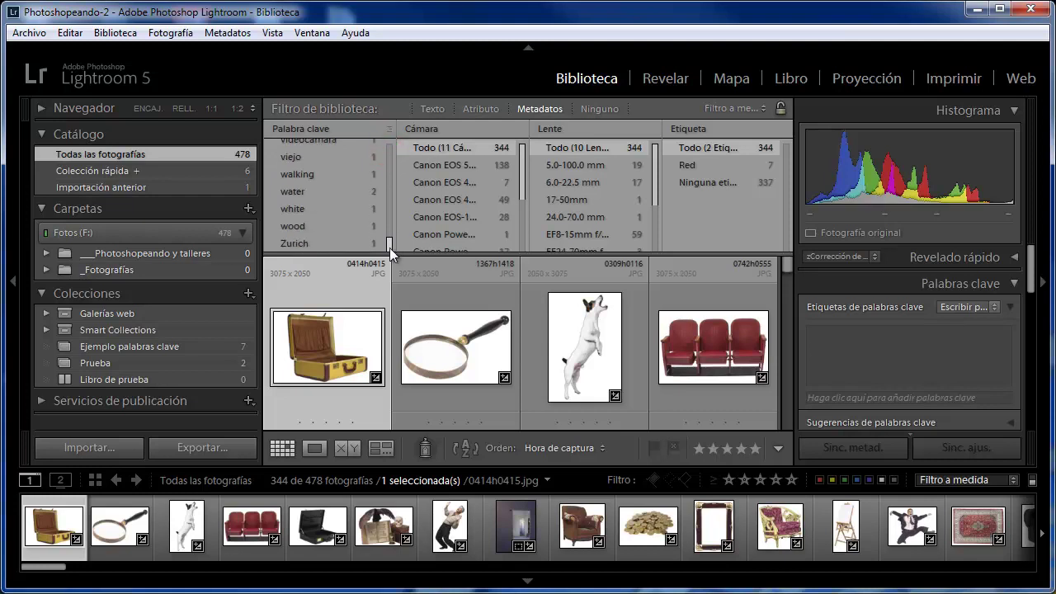
{"action": "left_click", "coordinate": [294, 240]}
Filter the library by the Rubita keyword, showing 477 of 478 photos.
{"action": "left_click_drag", "start_coordinate": [388, 242], "coordinate": [392, 140]}
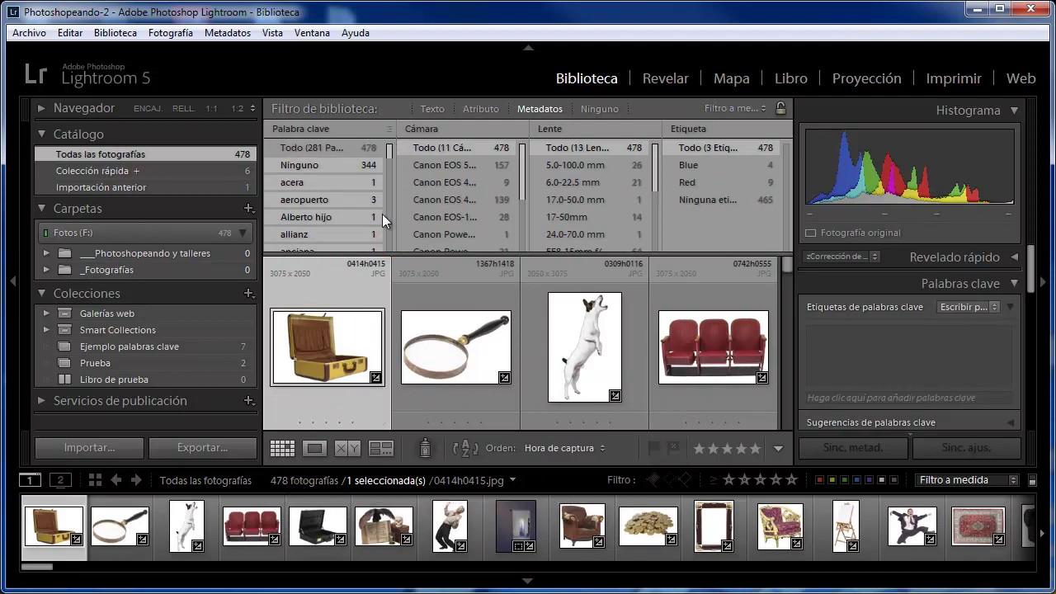
{"action": "left_click_drag", "start_coordinate": [389, 149], "coordinate": [391, 225]}
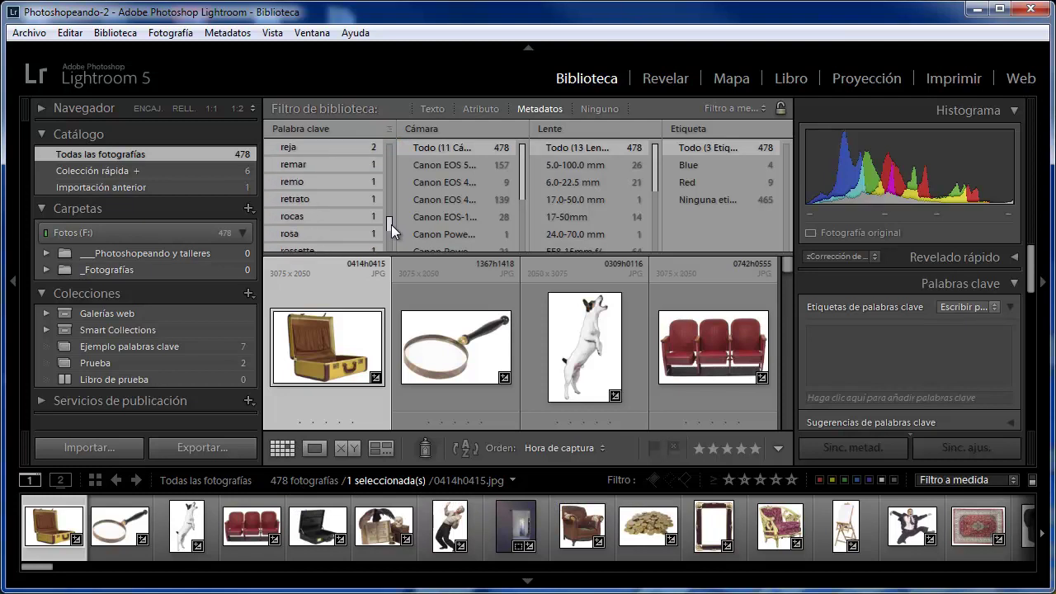
{"action": "scroll", "coordinate": [327, 213], "scroll_direction": "down", "scroll_amount": 2}
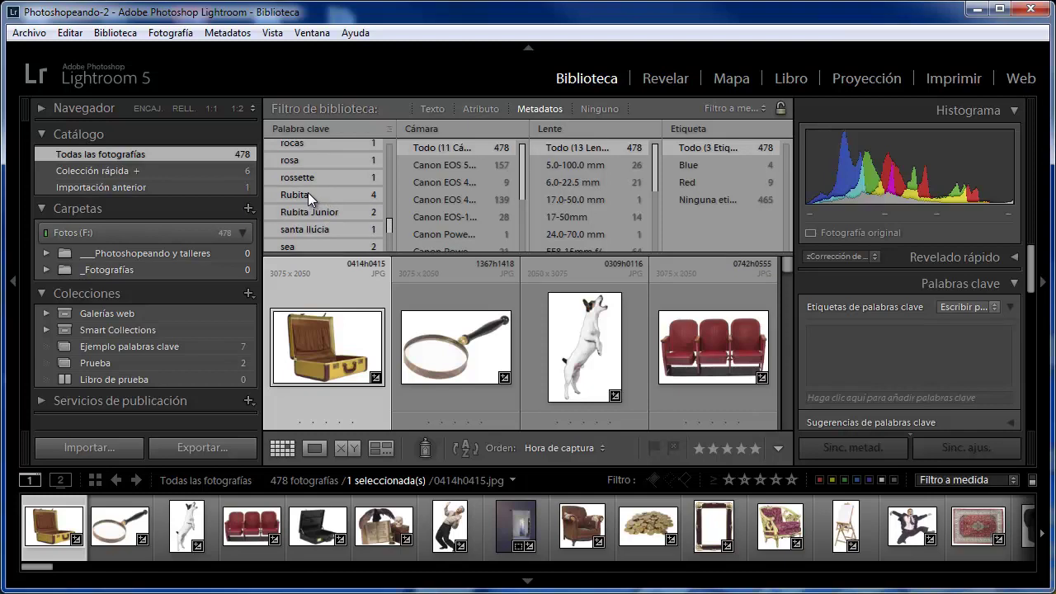
{"action": "left_click", "coordinate": [308, 194]}
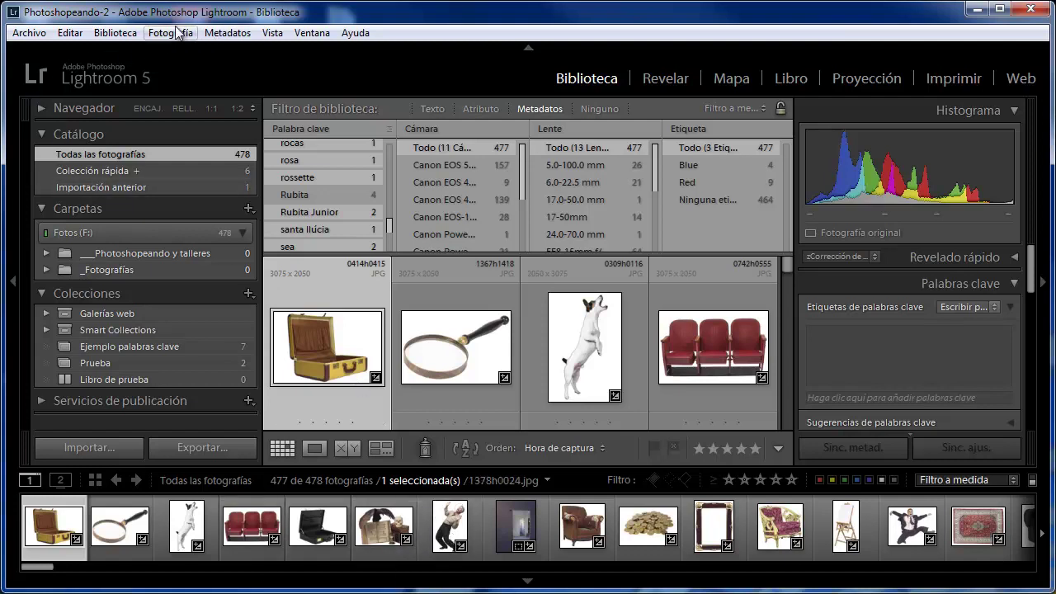
Select all 477 Rubita photos, then set the Palabra clave column back to Todo.
{"action": "left_click", "coordinate": [68, 33]}
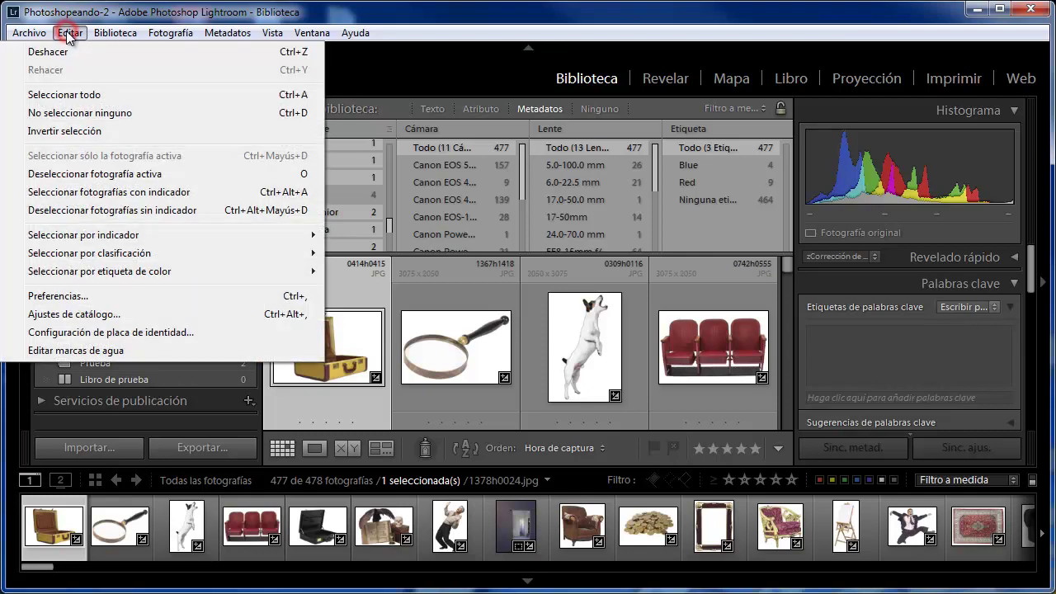
{"action": "left_click", "coordinate": [70, 95]}
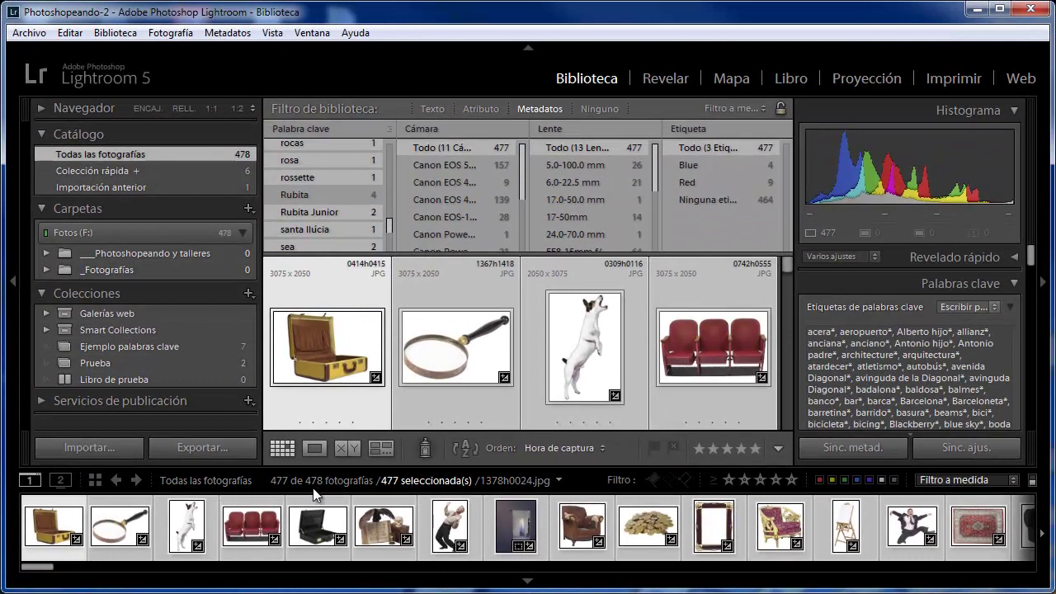
{"action": "left_click_drag", "start_coordinate": [389, 231], "coordinate": [397, 134]}
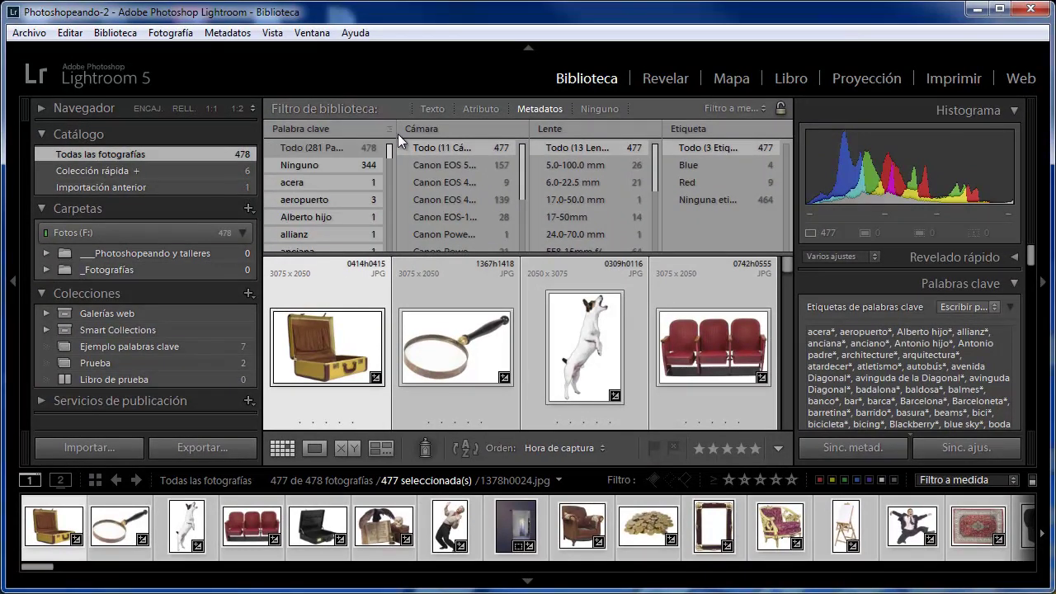
{"action": "left_click", "coordinate": [319, 149]}
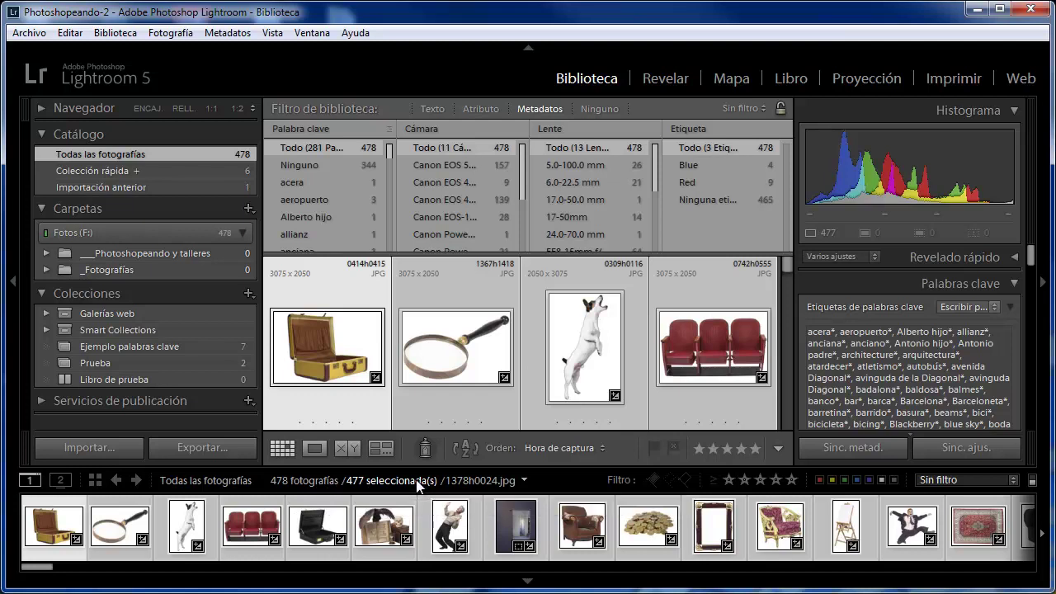
Open the Editar menu to invert the selection of 477 photos.
{"action": "left_click", "coordinate": [69, 33]}
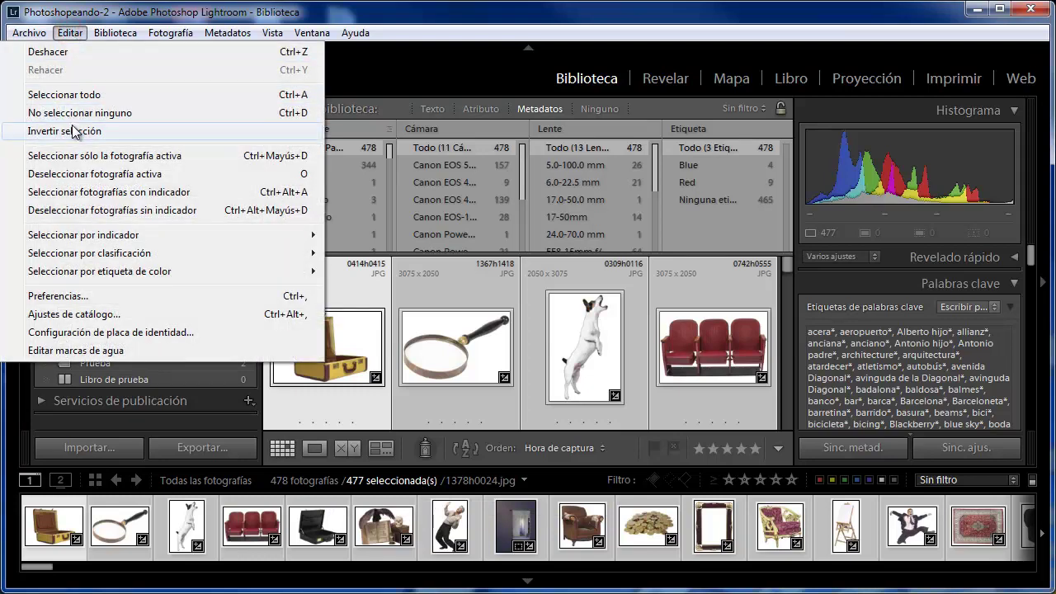